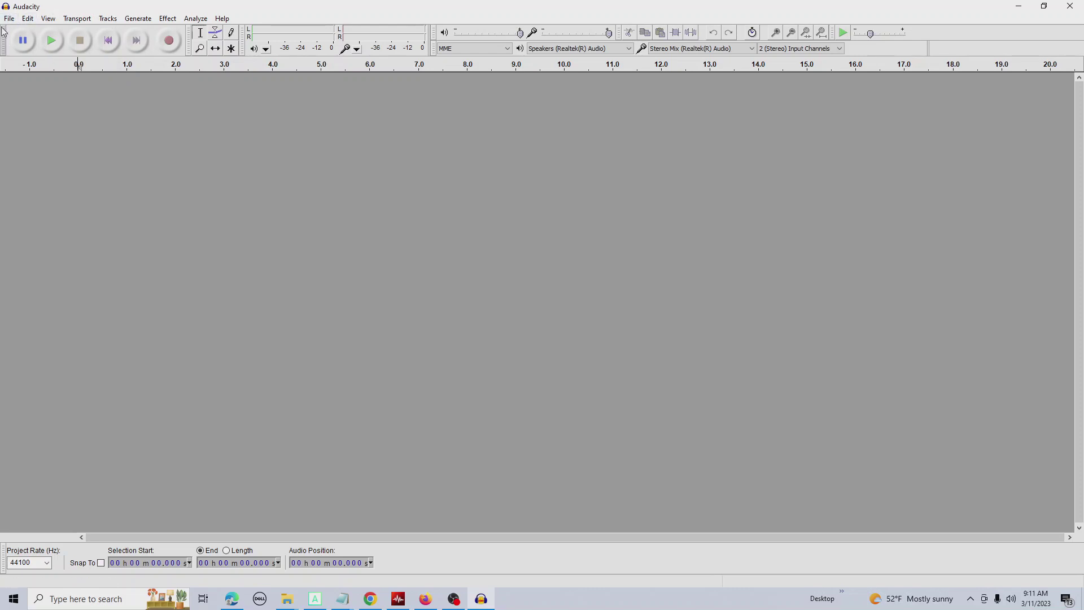
- Open the audio file jrosario-ambient- from the SL Upload 01 folder, reading it directly from the original
{"action": "left_click", "coordinate": [13, 18]}
{"action": "left_click", "coordinate": [25, 45]}
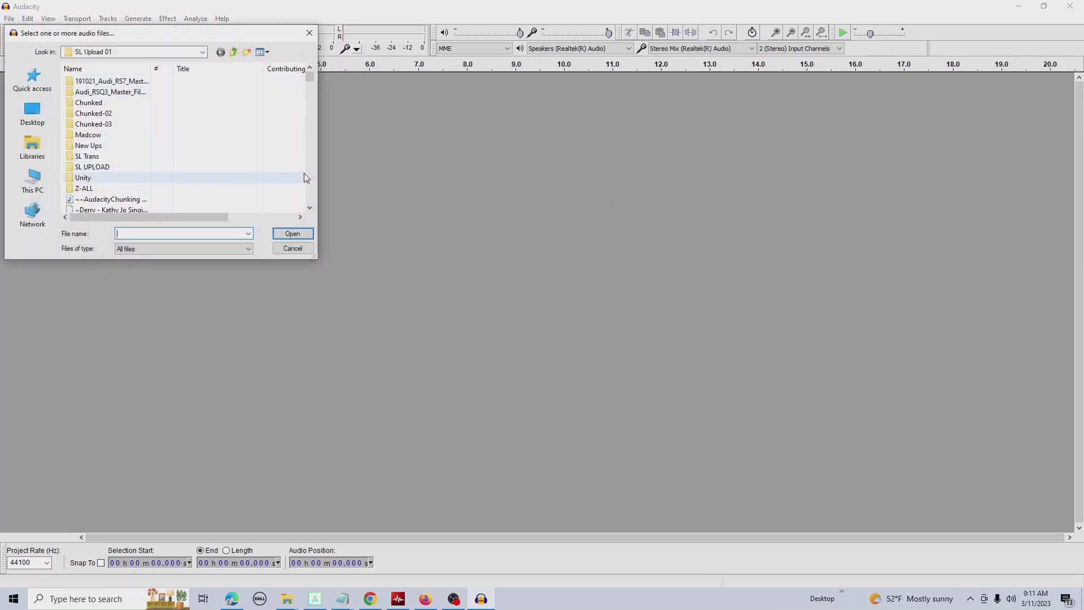
{"action": "scroll", "coordinate": [314, 184], "scroll_direction": "down", "scroll_amount": 10}
{"action": "scroll", "coordinate": [313, 183], "scroll_direction": "down", "scroll_amount": 10}
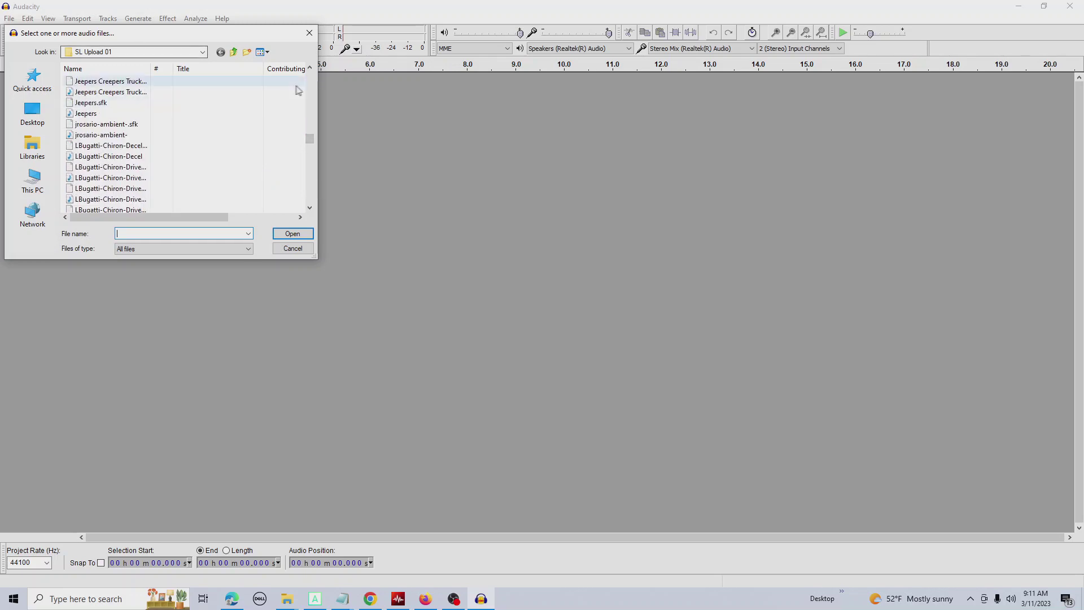
{"action": "left_click", "coordinate": [177, 135]}
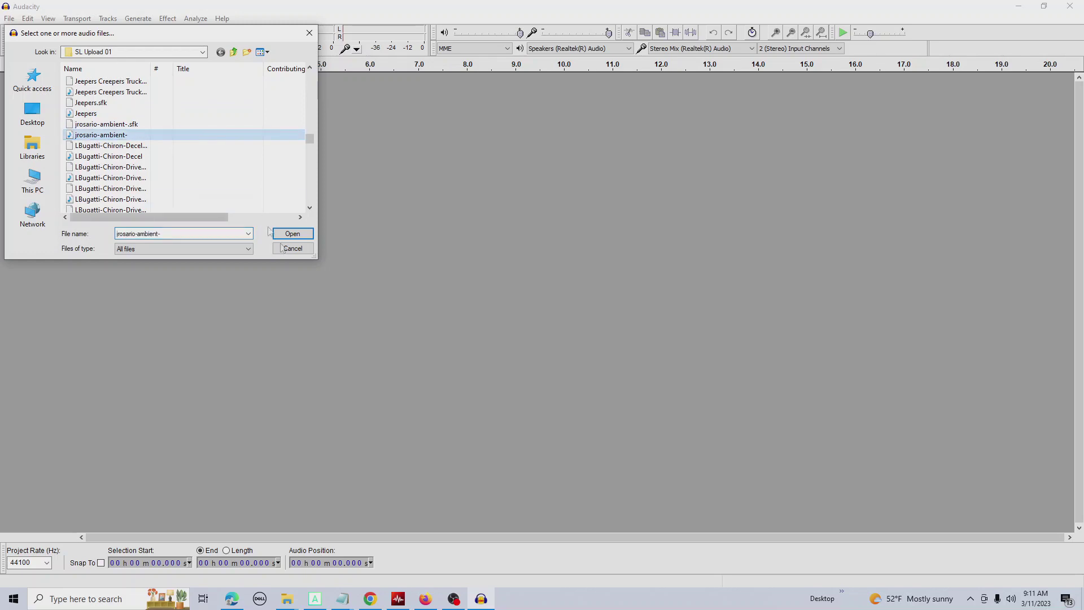
{"action": "left_click", "coordinate": [287, 233]}
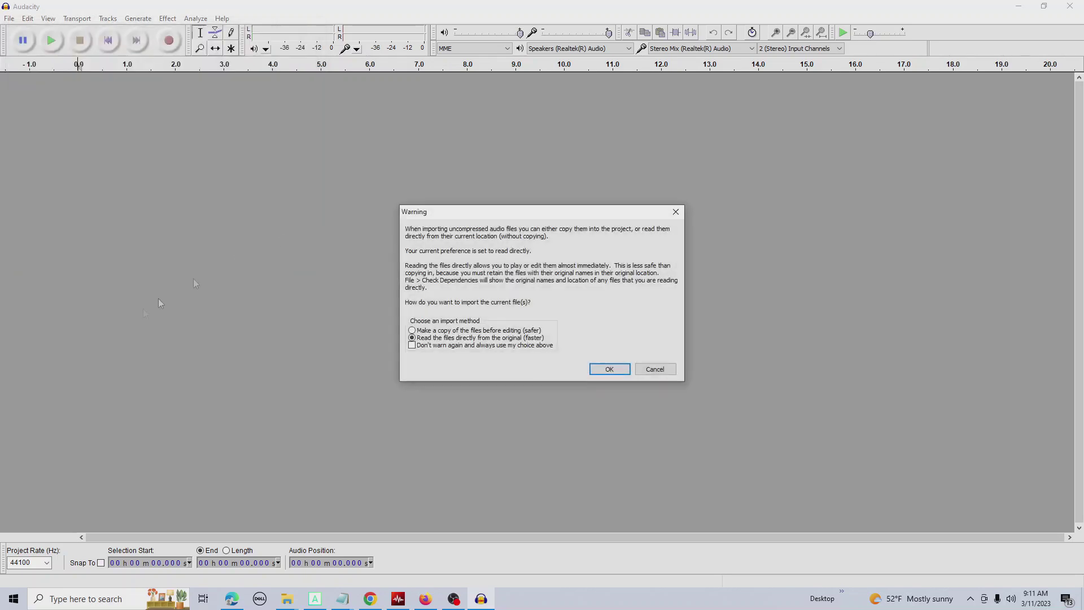
{"action": "left_click", "coordinate": [610, 375]}
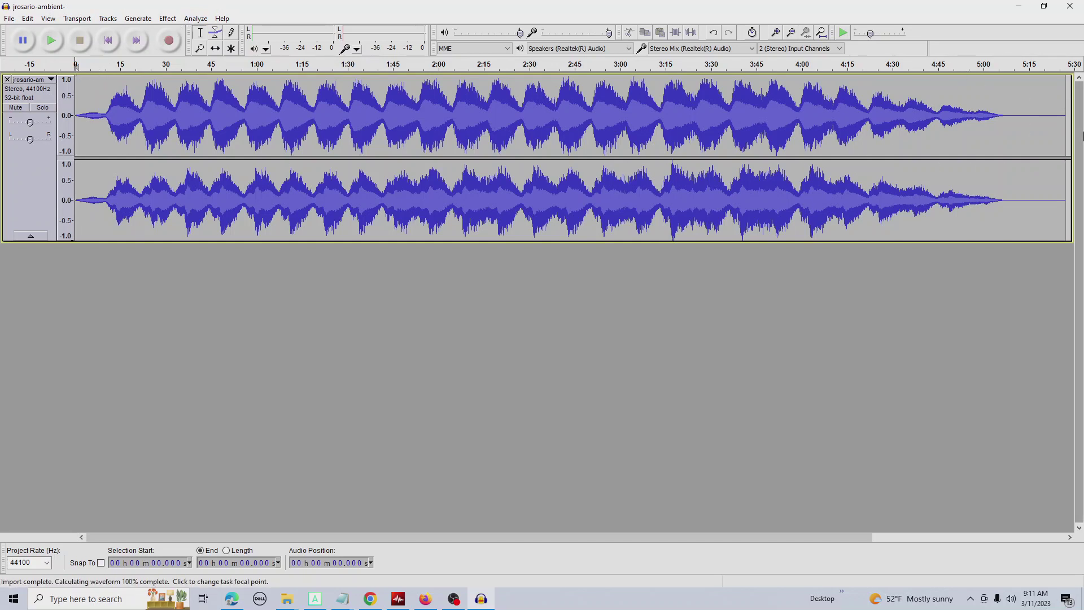
{"action": "left_click_drag", "start_coordinate": [1013, 138], "coordinate": [1072, 140]}
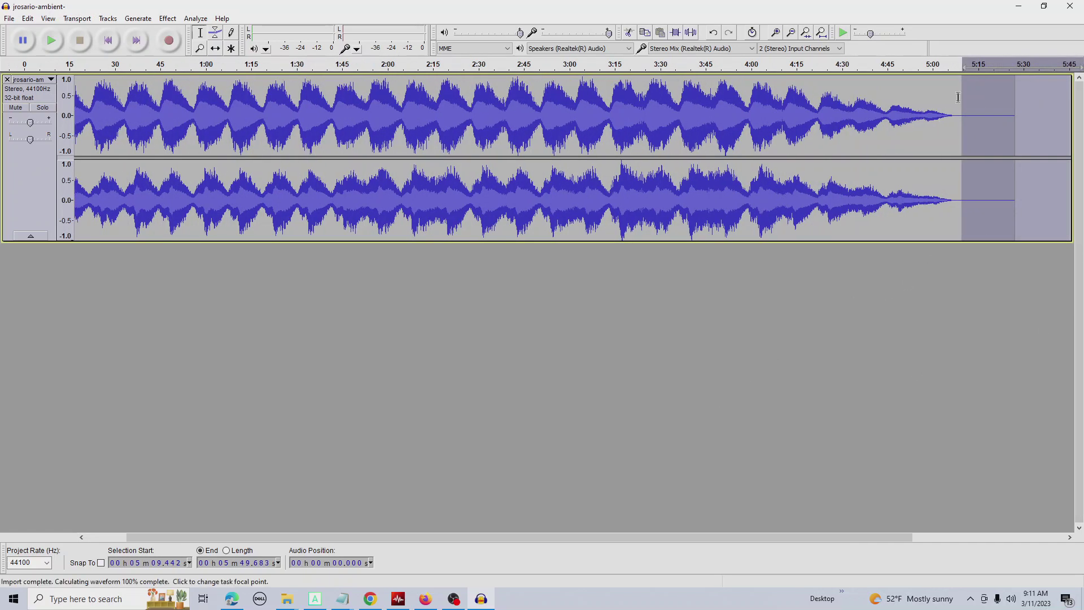
{"action": "left_click", "coordinate": [956, 143]}
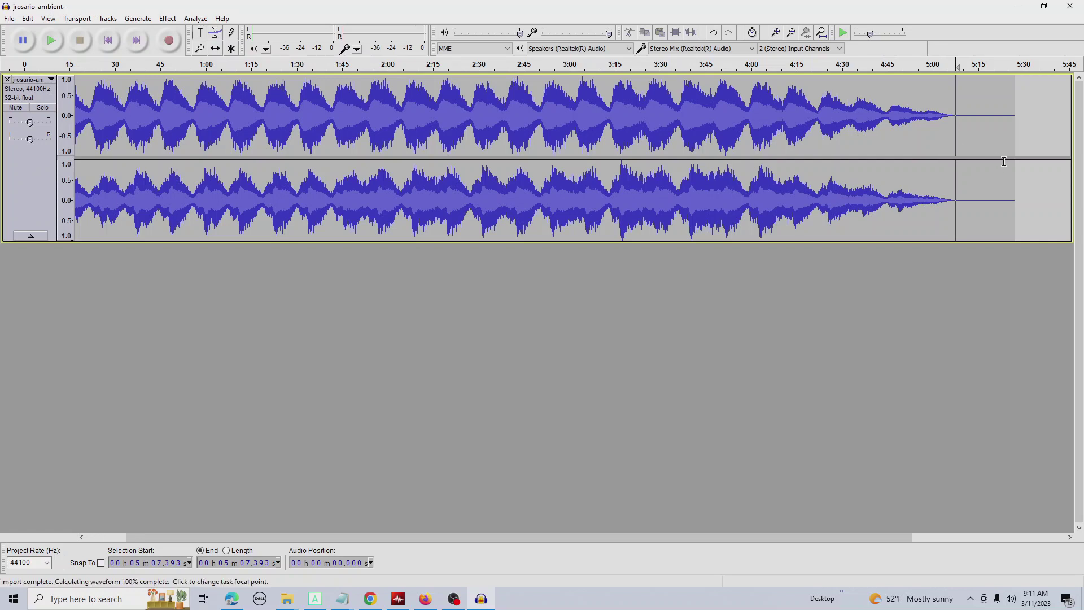
{"action": "left_click_drag", "start_coordinate": [1024, 136], "coordinate": [0, 519]}
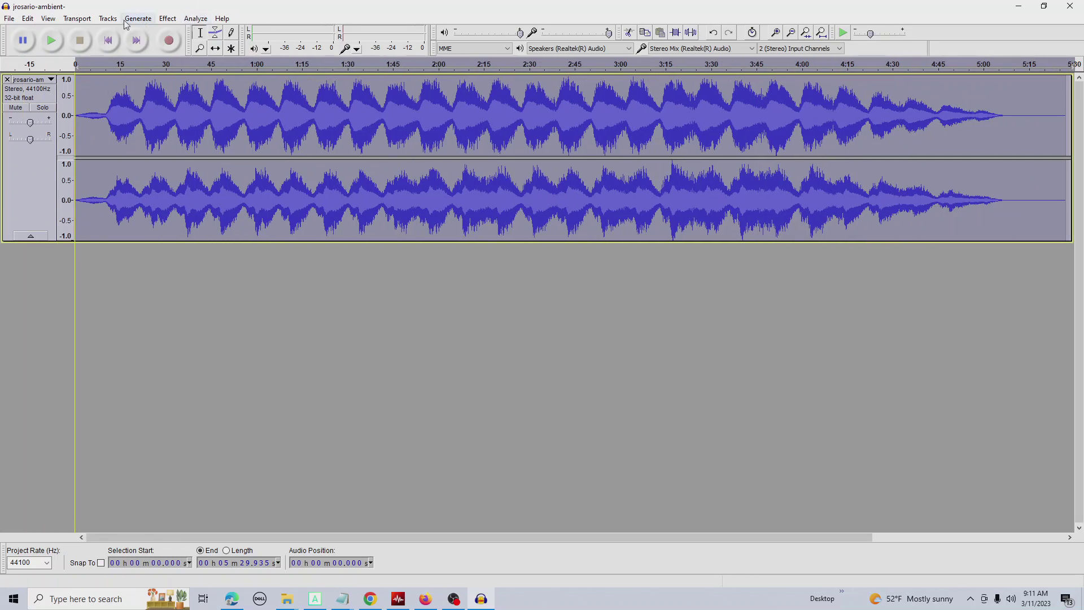
{"action": "left_click", "coordinate": [1050, 138]}
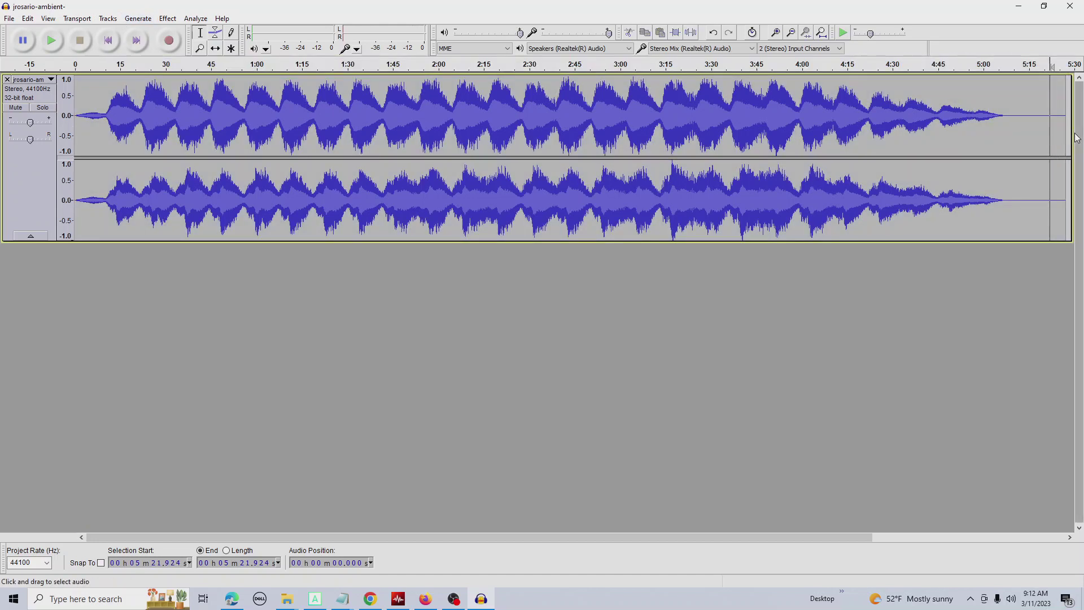
{"action": "left_click", "coordinate": [1070, 141]}
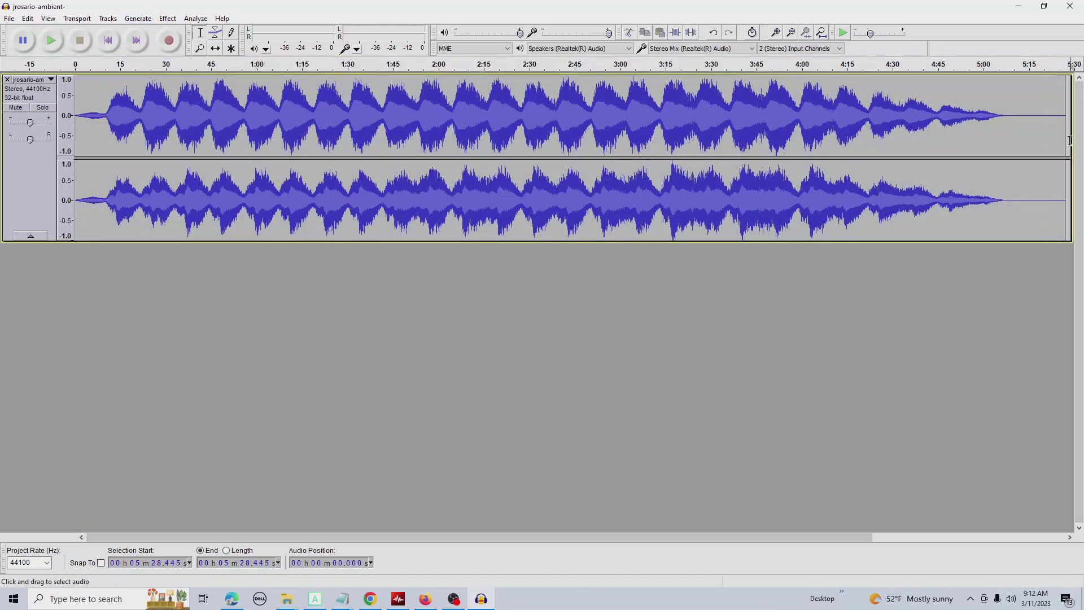
- Select the entire stereo track and set up regular interval labels starting at 0.0 seconds with a 9.566-second interval
{"action": "left_click_drag", "start_coordinate": [1070, 141], "coordinate": [1, 428]}
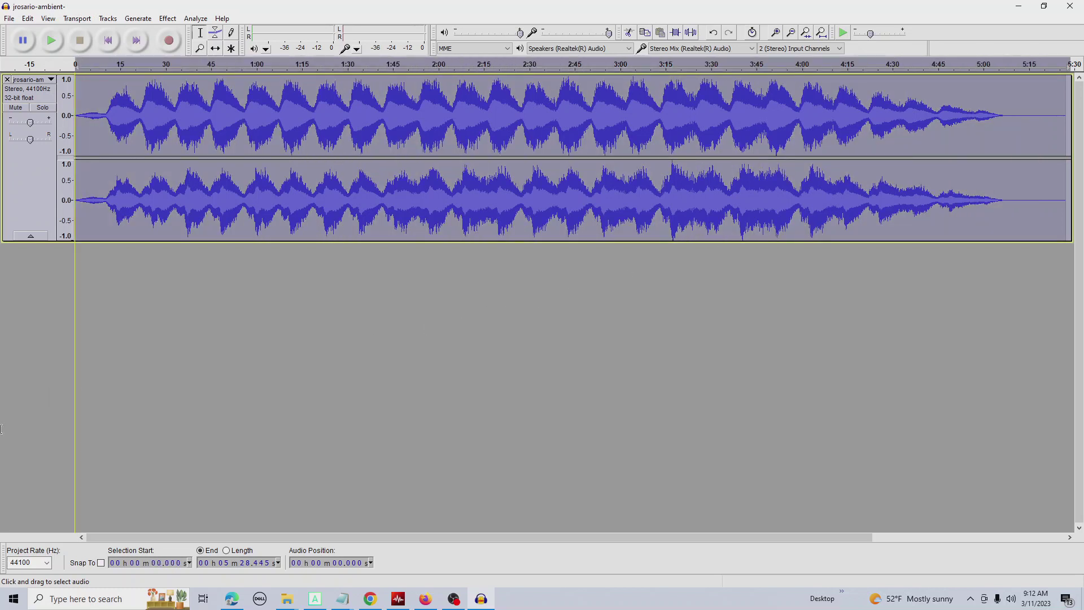
{"action": "left_click", "coordinate": [207, 22]}
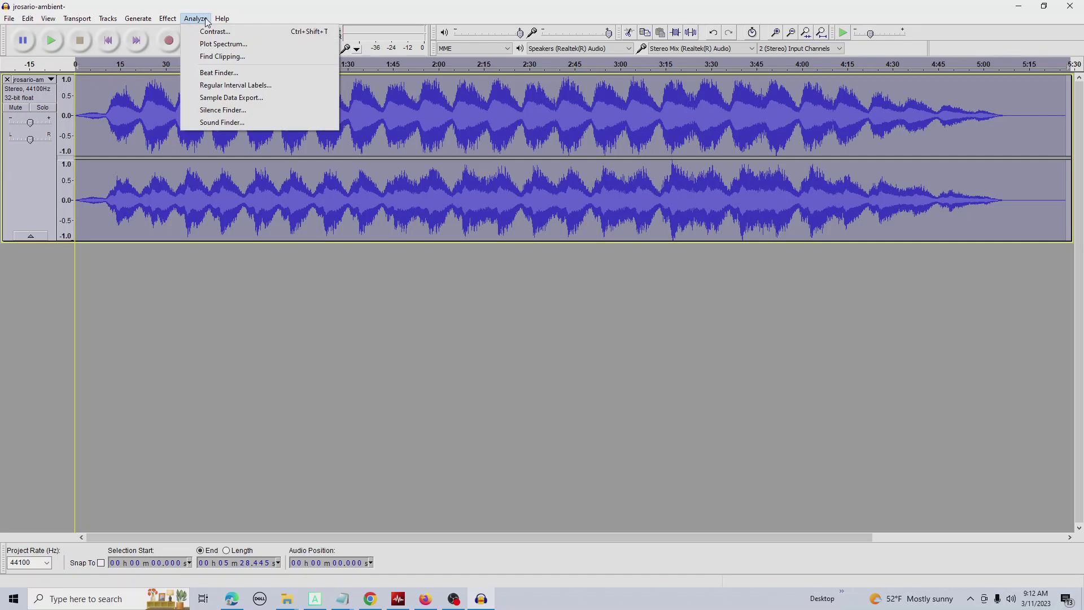
{"action": "left_click", "coordinate": [217, 86]}
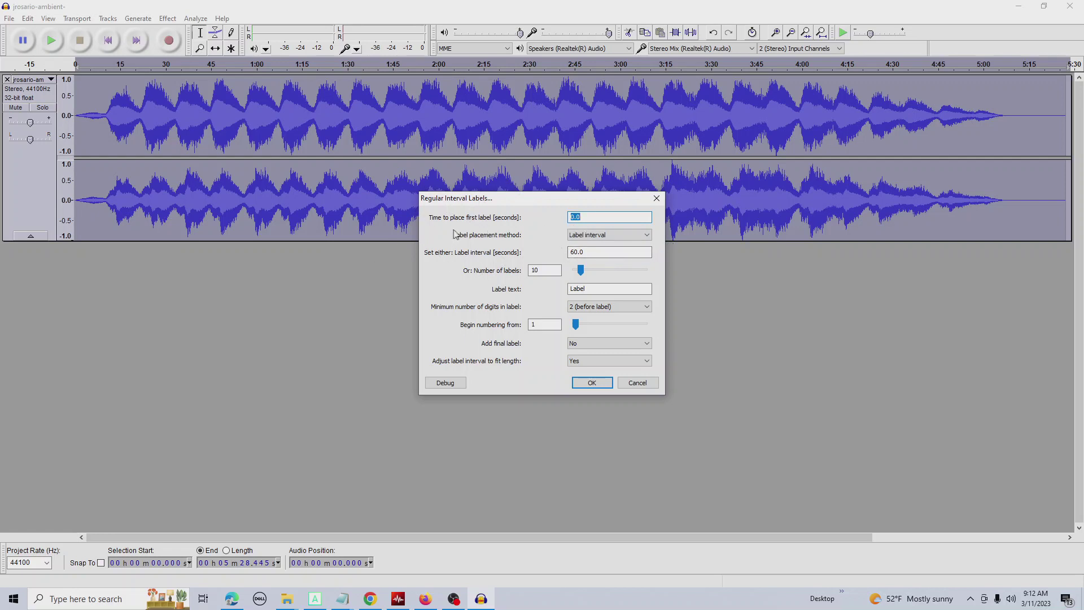
{"action": "left_click", "coordinate": [597, 218]}
{"action": "double_click", "coordinate": [597, 218]}
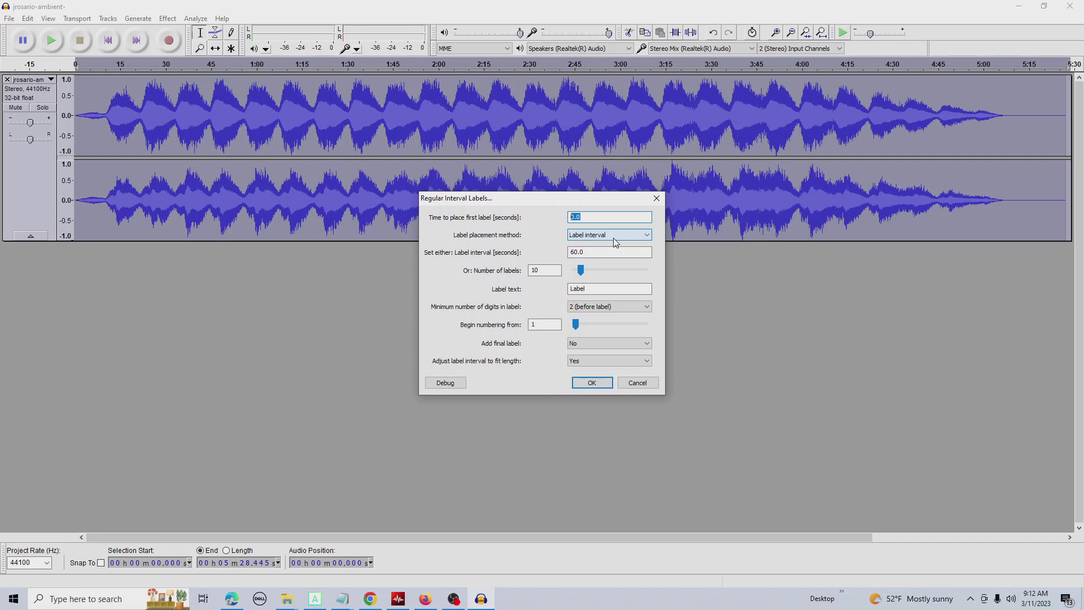
{"action": "left_click", "coordinate": [575, 252]}
{"action": "double_click", "coordinate": [575, 253]}
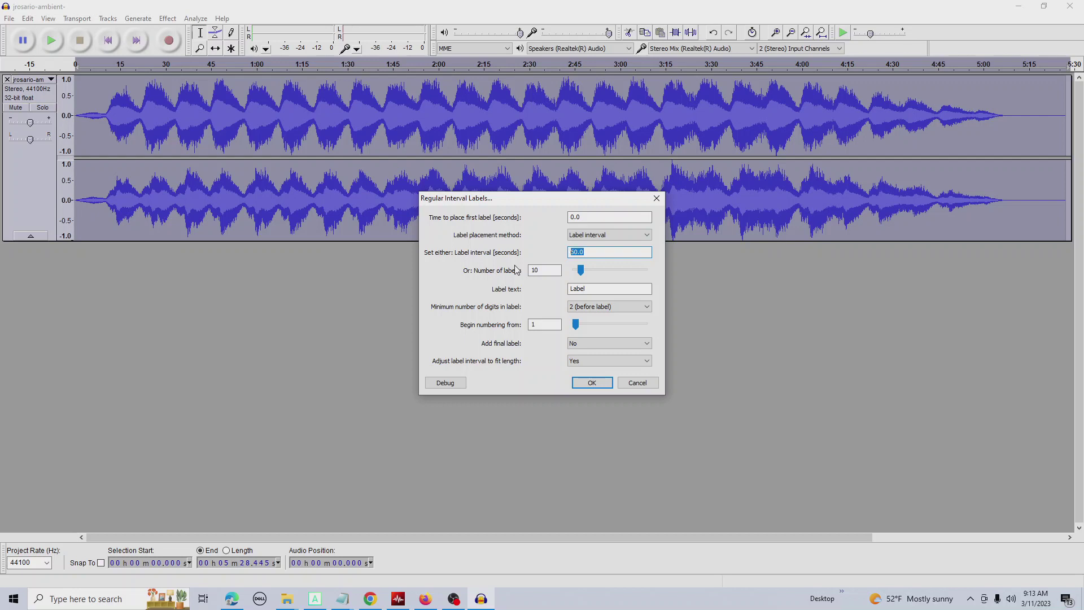
{"action": "key", "text": "BackSpace"}
{"action": "type", "text": "9.566"}
- Set the label text to jrosario-ambient- with a minimum of 2 digits placed after the label
{"action": "double_click", "coordinate": [592, 290]}
{"action": "key", "text": "BackSpace"}
{"action": "type", "text": "jrosario-ambient-"}
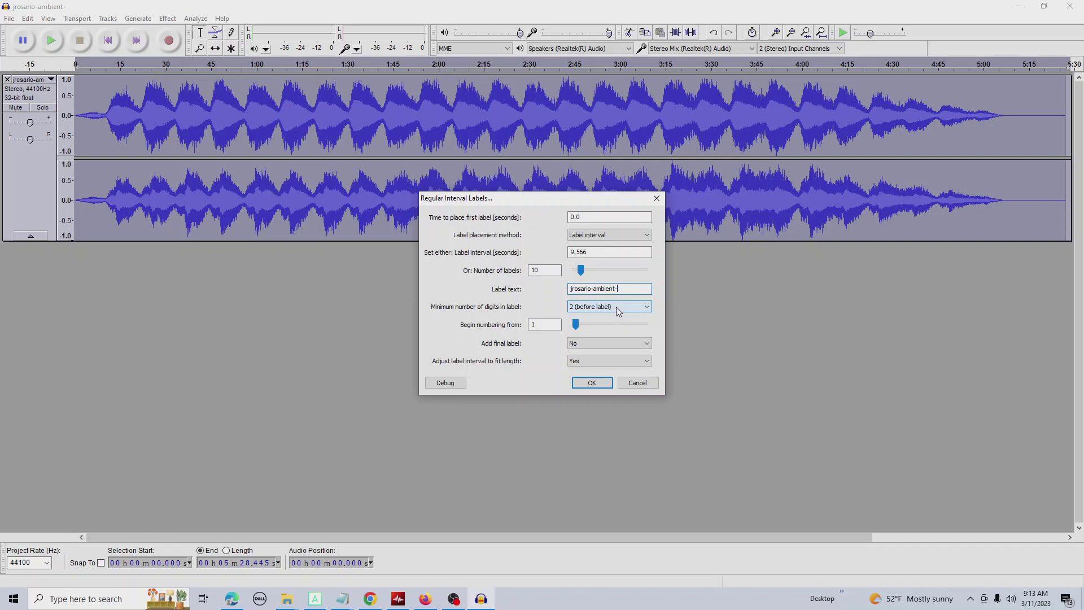
{"action": "left_click", "coordinate": [616, 307]}
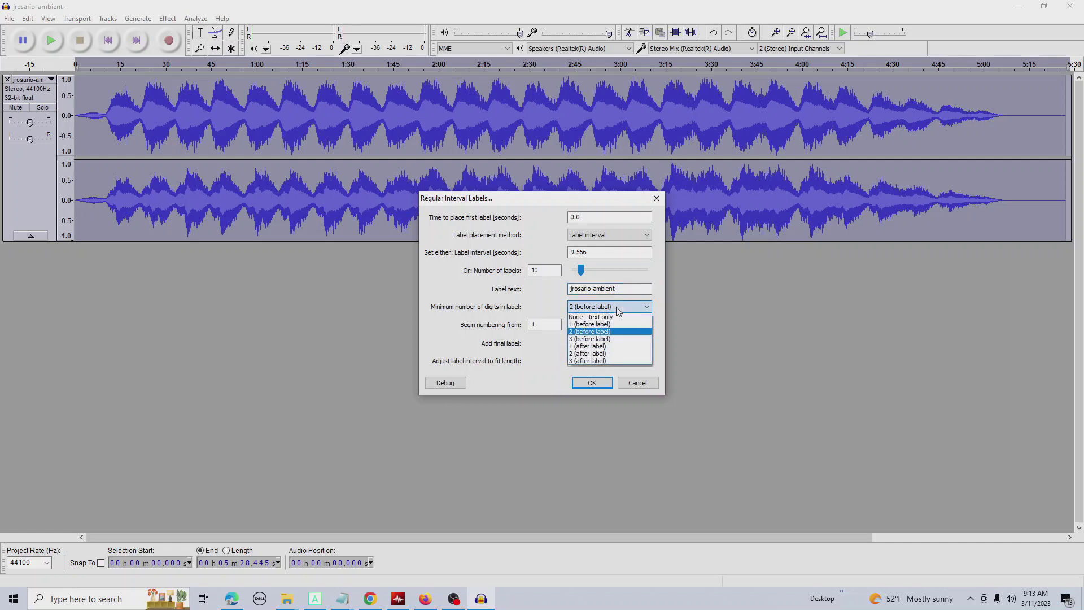
{"action": "left_click", "coordinate": [588, 354]}
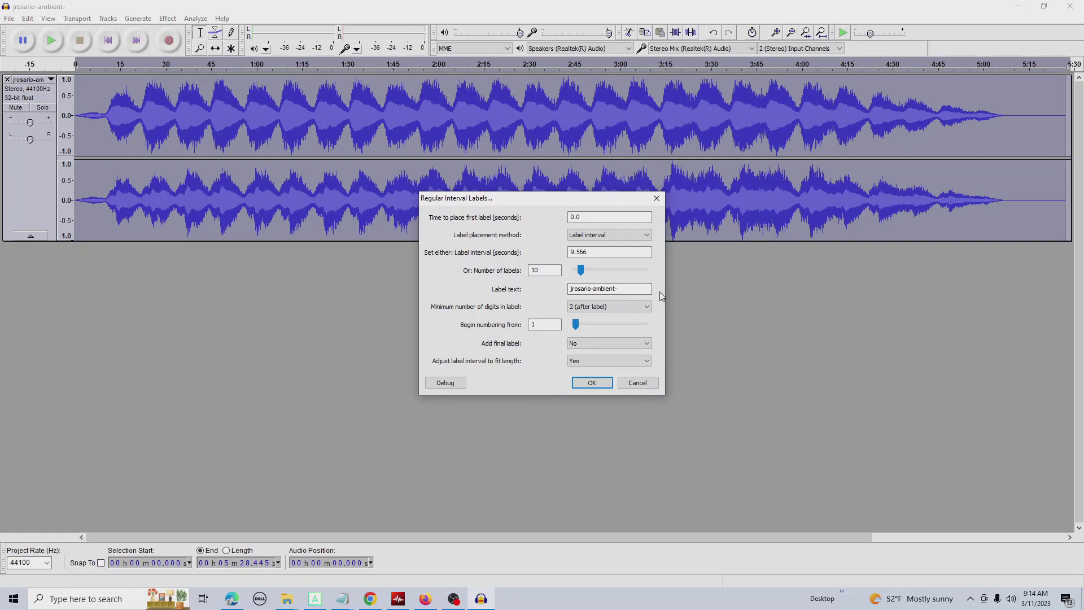
- Keep the final label at No, set adjusting the interval to fit length to No, and generate the labels
{"action": "left_click", "coordinate": [582, 342]}
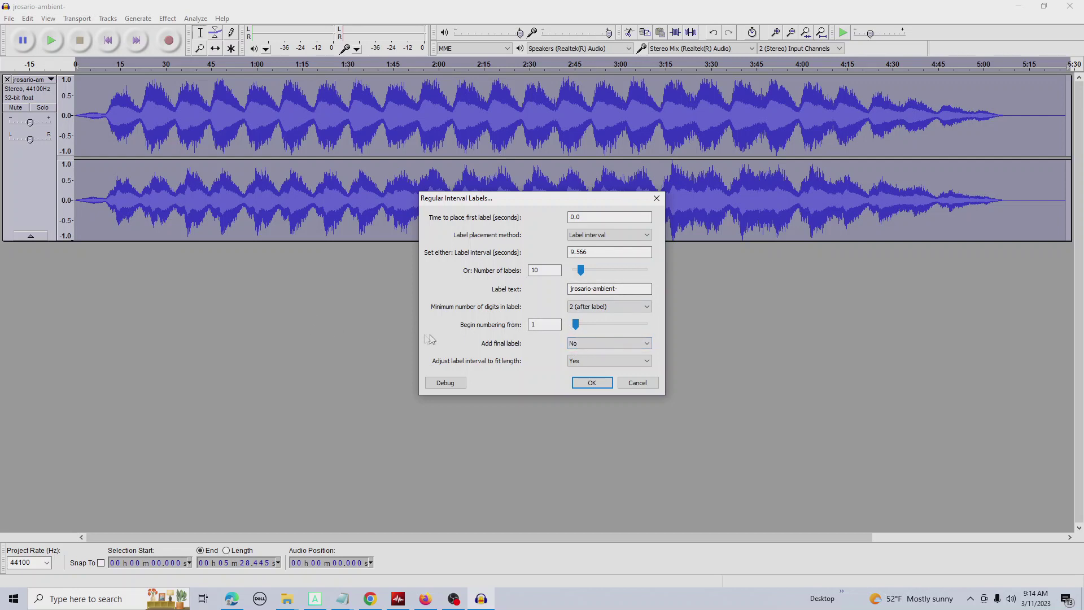
{"action": "left_click", "coordinate": [586, 364]}
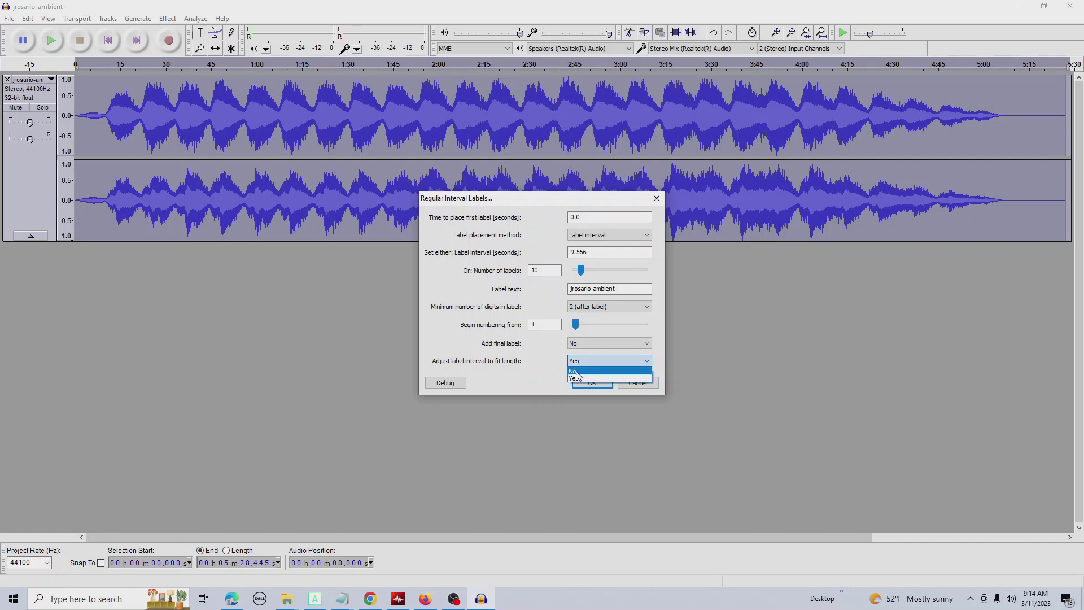
{"action": "left_click", "coordinate": [576, 372]}
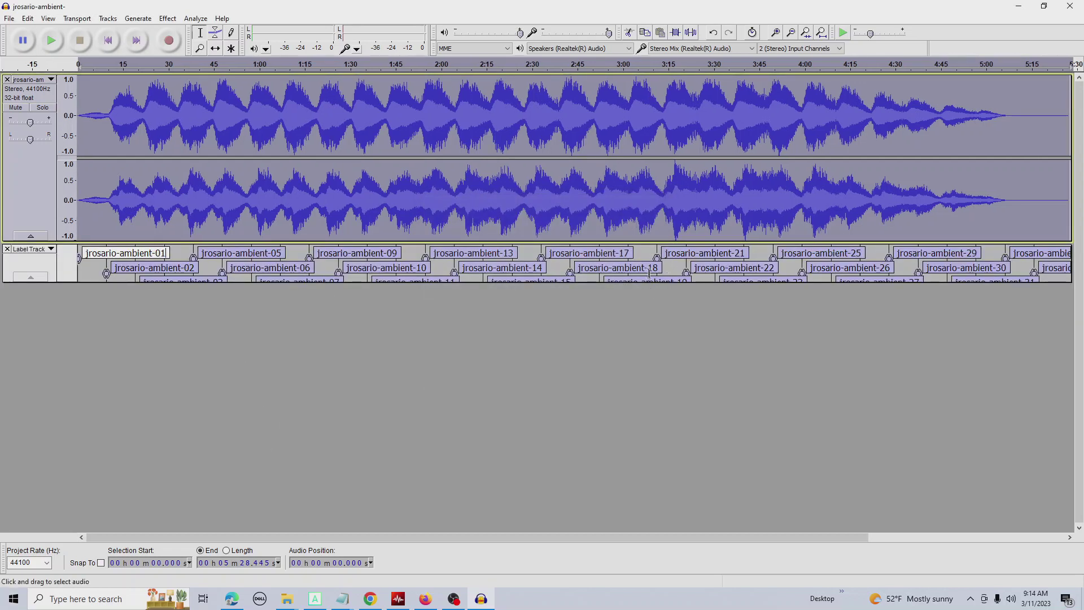
- Enlarge the label track's height to show every row of labels and check individual labels through to the end
{"action": "left_click_drag", "start_coordinate": [649, 283], "coordinate": [614, 396]}
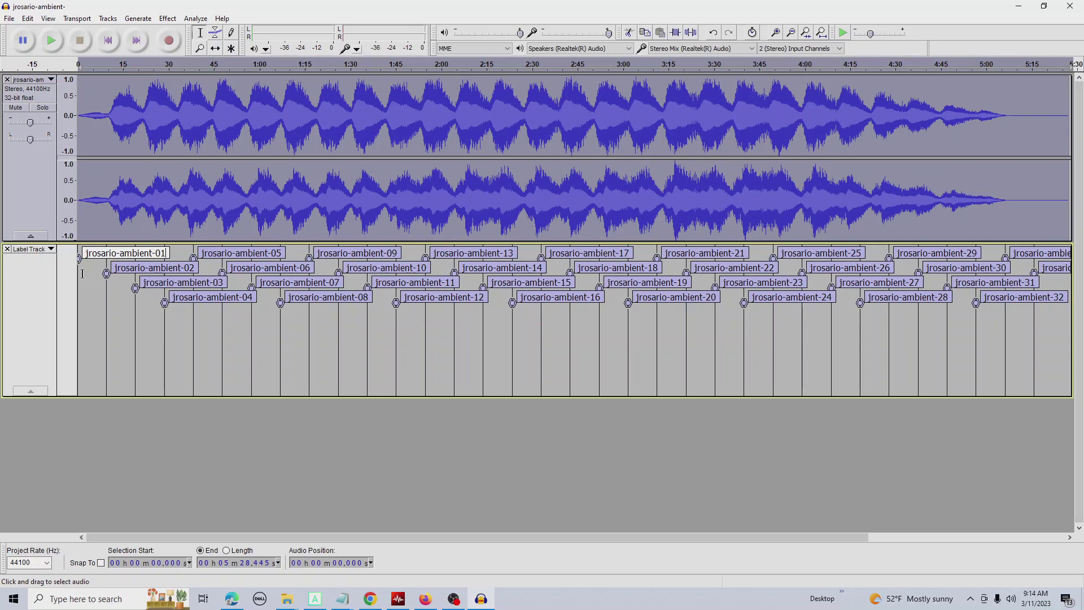
{"action": "left_click", "coordinate": [171, 294]}
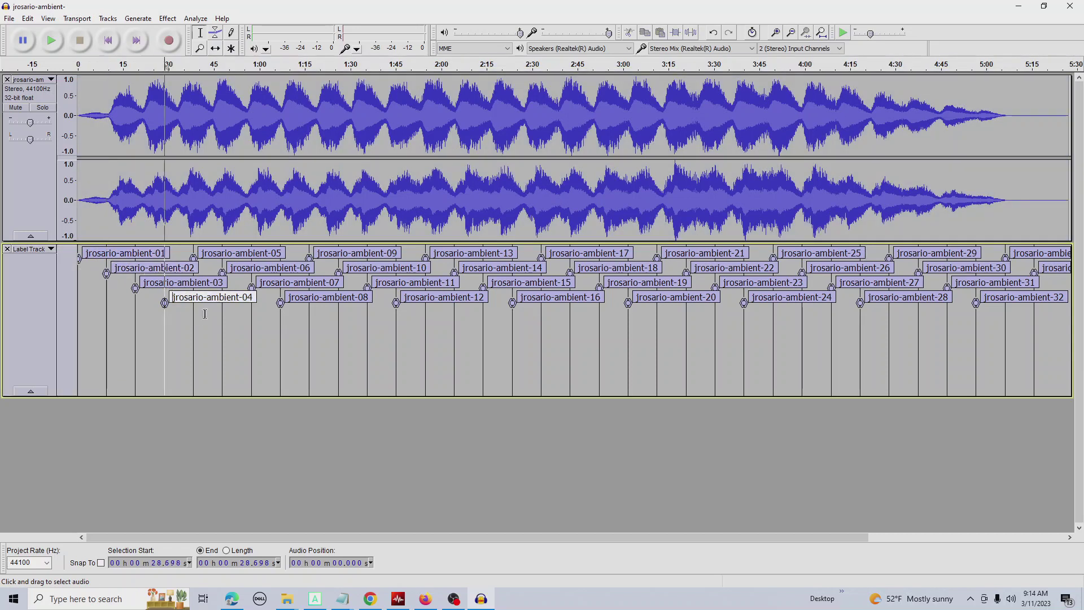
{"action": "left_click", "coordinate": [263, 267]}
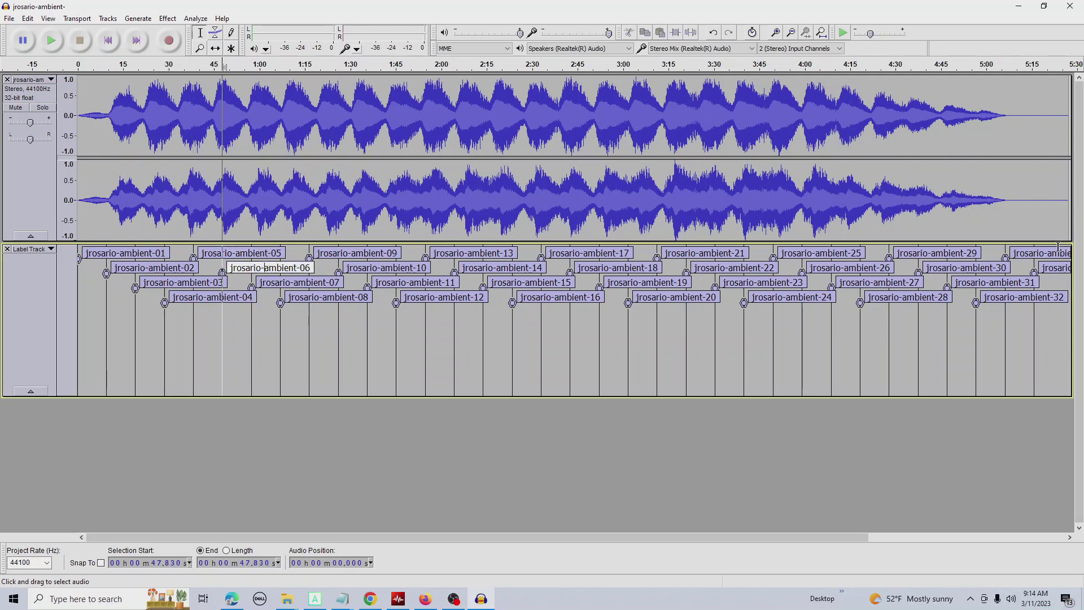
{"action": "left_click", "coordinate": [1053, 268]}
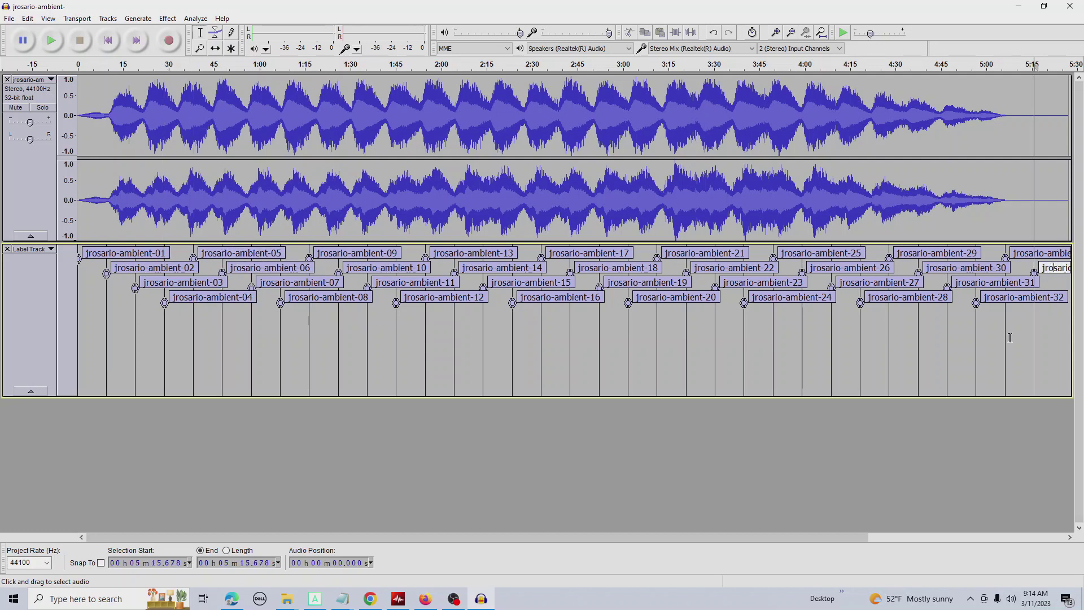
- Export multiple files split by labels as other uncompressed files to C:\SL Upload 01\Chunked-03, named by label and overwriting existing files
{"action": "left_click", "coordinate": [9, 19]}
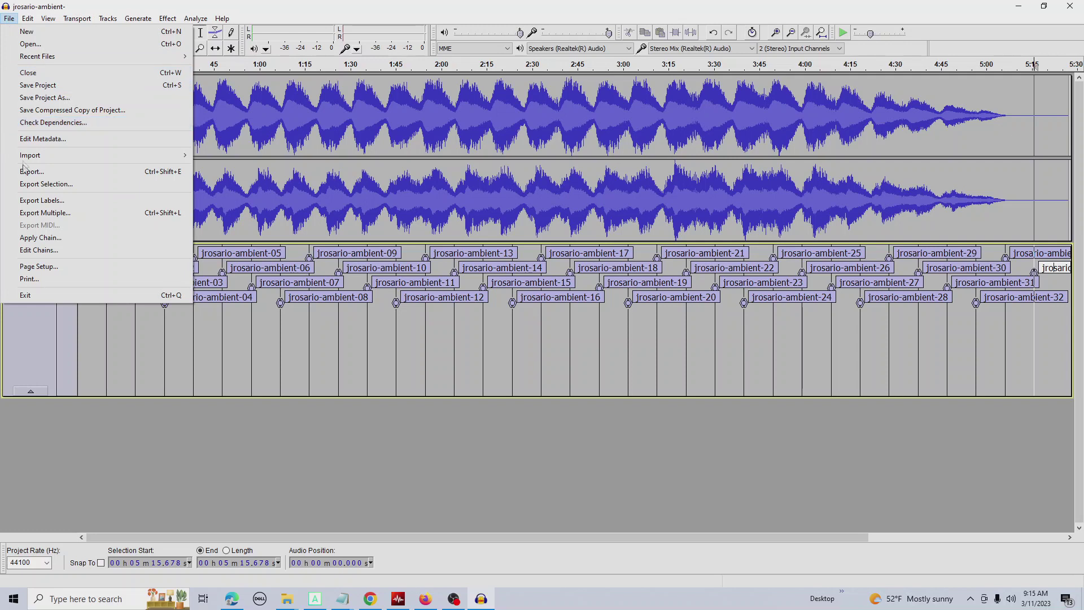
{"action": "left_click", "coordinate": [47, 217]}
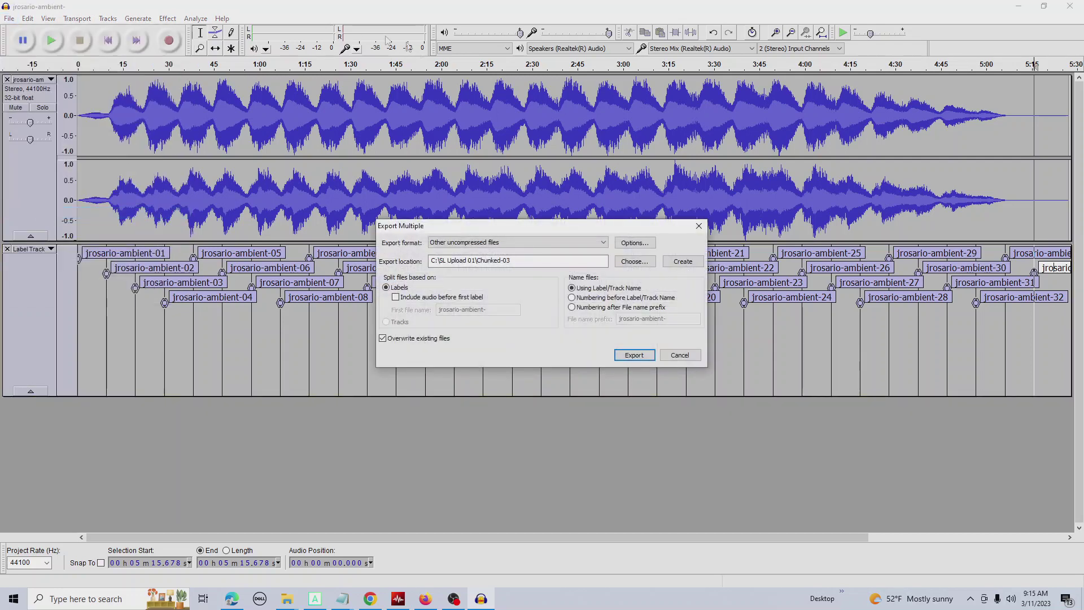
{"action": "left_click", "coordinate": [446, 261]}
{"action": "left_click", "coordinate": [634, 355]}
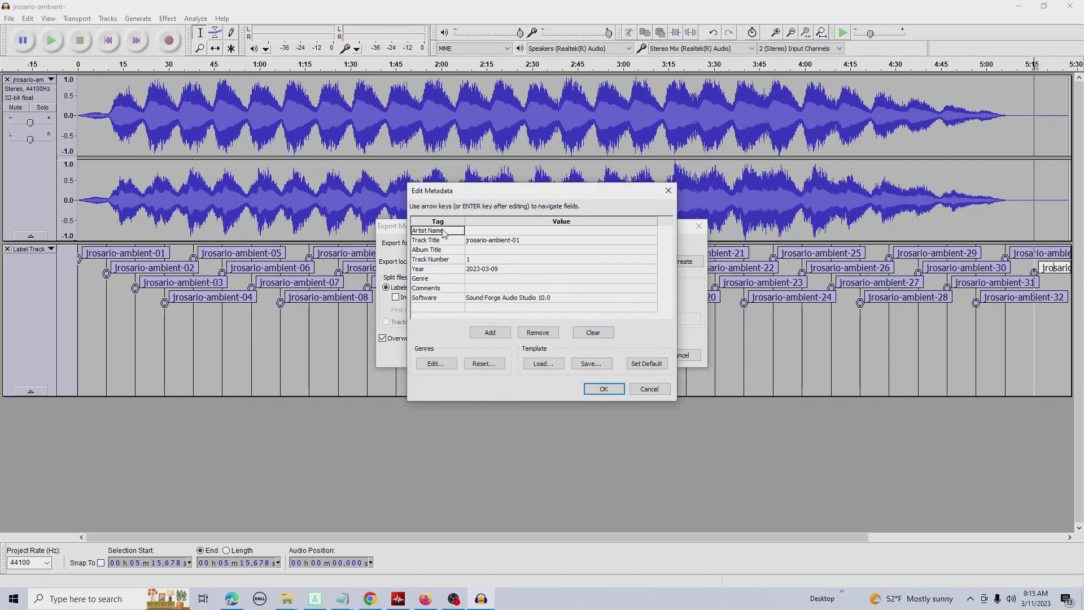
- Accept the existing metadata for every exported jrosario-ambient- segment, and review and dismiss the list of exported files
{"action": "left_click", "coordinate": [604, 390]}
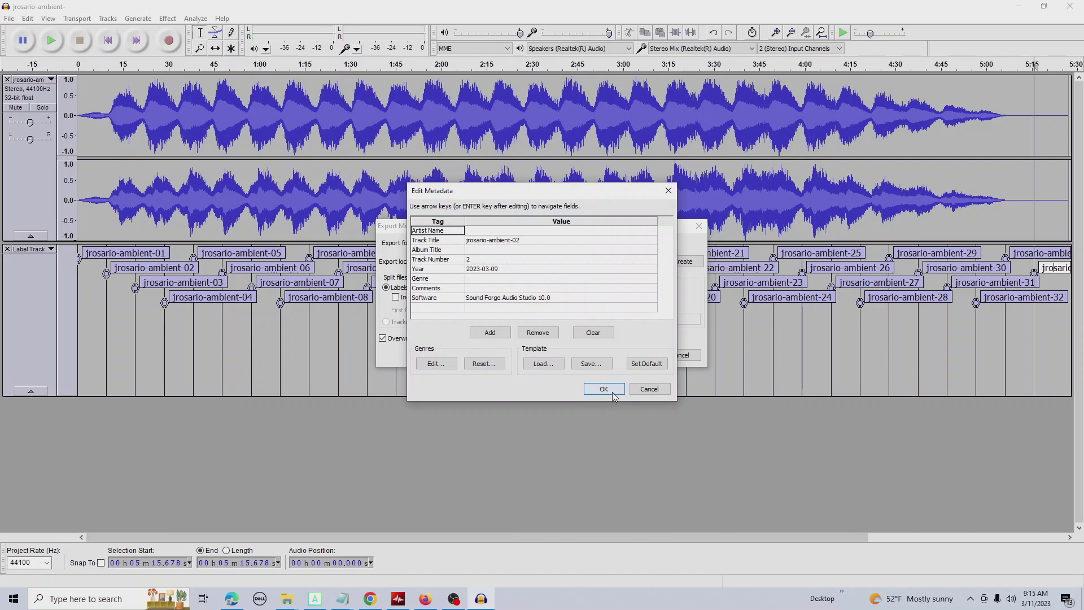
{"action": "left_click", "coordinate": [613, 394]}
{"action": "left_click", "coordinate": [613, 394]}
{"action": "left_click", "coordinate": [613, 394]}
{"action": "left_click", "coordinate": [603, 387]}
{"action": "left_click", "coordinate": [603, 387]}
{"action": "left_click", "coordinate": [603, 387]}
{"action": "left_click", "coordinate": [603, 387]}
{"action": "left_click", "coordinate": [603, 387]}
{"action": "left_click", "coordinate": [603, 387]}
{"action": "left_click", "coordinate": [602, 387]}
{"action": "left_click", "coordinate": [603, 387]}
{"action": "left_click", "coordinate": [603, 388]}
{"action": "left_click", "coordinate": [603, 388]}
{"action": "left_click", "coordinate": [603, 388]}
{"action": "left_click", "coordinate": [603, 388]}
{"action": "left_click", "coordinate": [613, 393]}
{"action": "left_click", "coordinate": [613, 393]}
{"action": "left_click", "coordinate": [613, 393]}
{"action": "left_click", "coordinate": [613, 394]}
{"action": "left_click", "coordinate": [612, 393]}
{"action": "left_click", "coordinate": [613, 394]}
{"action": "left_click", "coordinate": [603, 388]}
{"action": "left_click", "coordinate": [603, 388]}
{"action": "left_click", "coordinate": [603, 388]}
{"action": "left_click", "coordinate": [603, 388]}
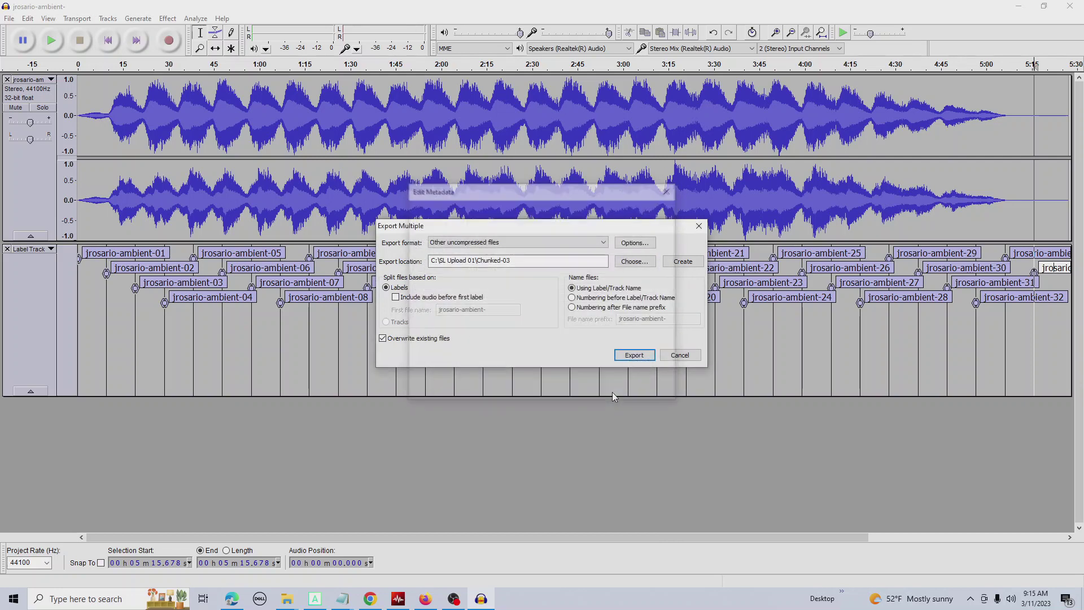
{"action": "left_click", "coordinate": [603, 388]}
{"action": "left_click", "coordinate": [603, 389]}
{"action": "left_click", "coordinate": [602, 388]}
{"action": "left_click", "coordinate": [613, 394]}
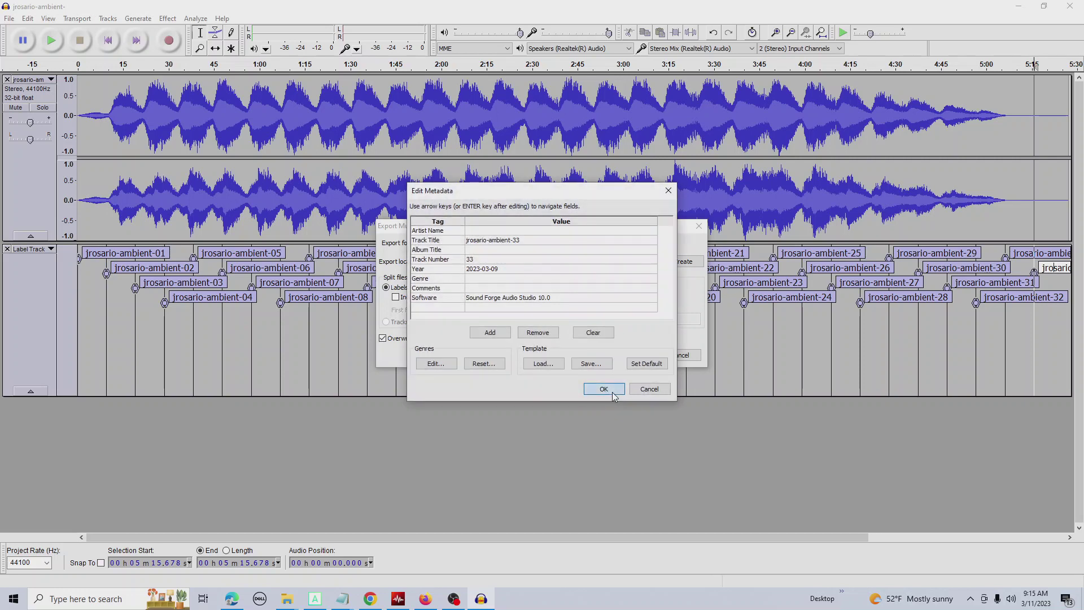
{"action": "left_click", "coordinate": [613, 393]}
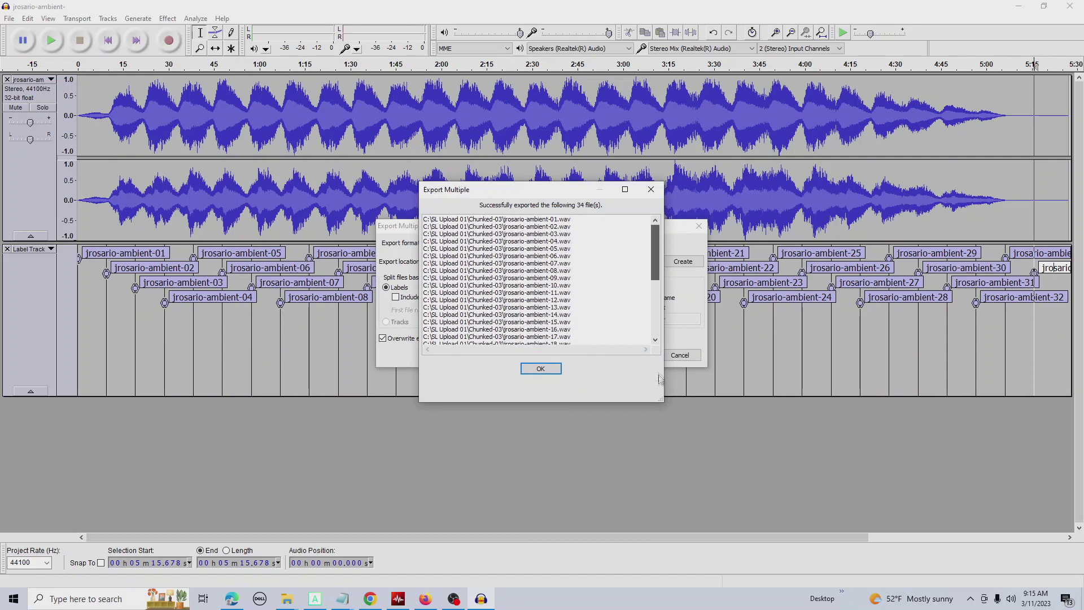
{"action": "scroll", "coordinate": [655, 316], "scroll_direction": "down", "scroll_amount": 6}
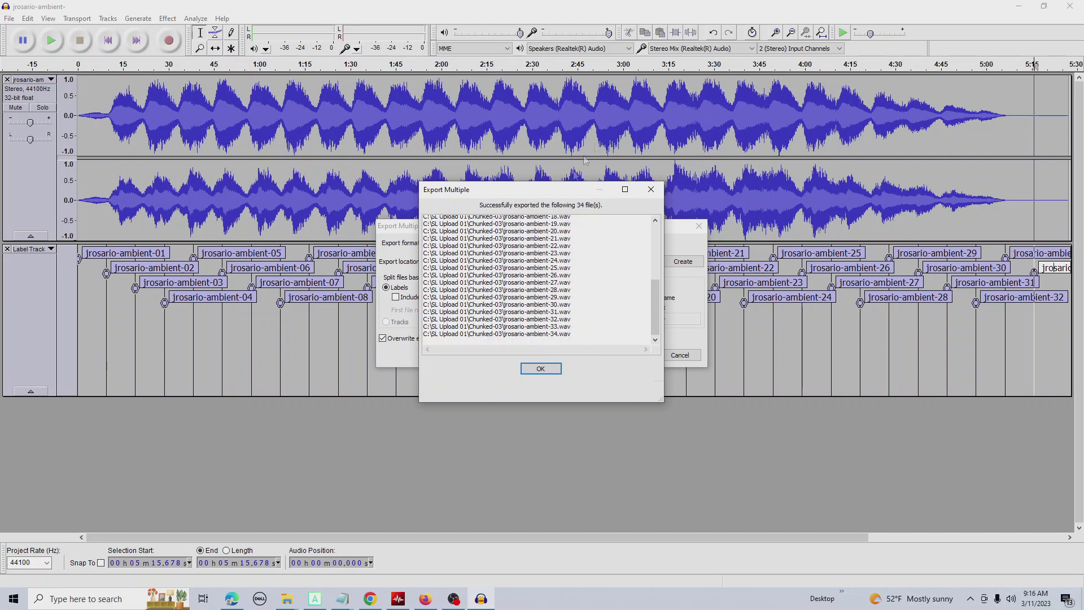
{"action": "left_click", "coordinate": [540, 368]}
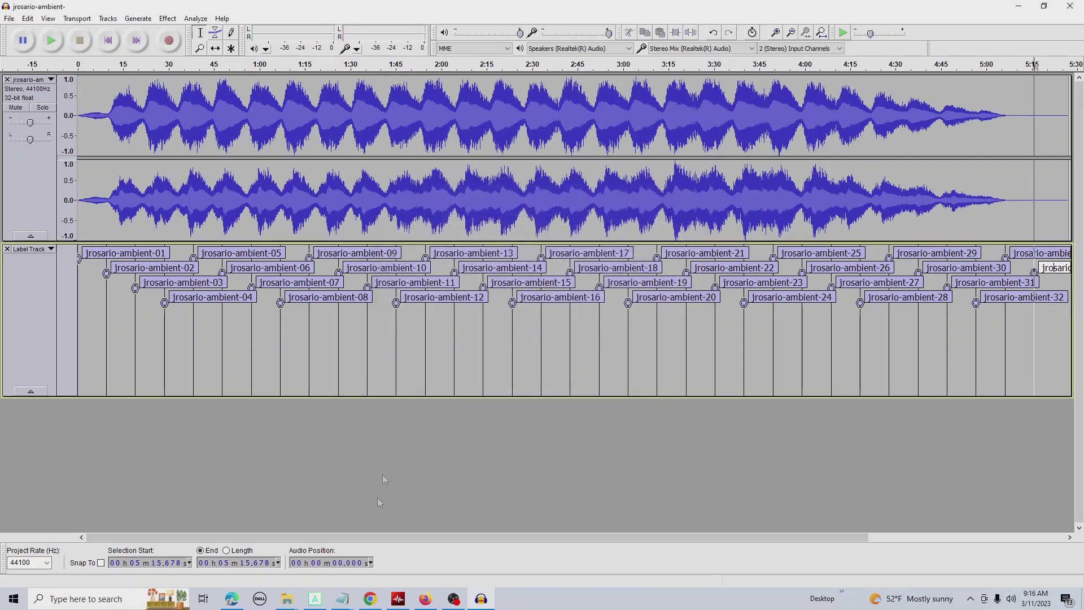